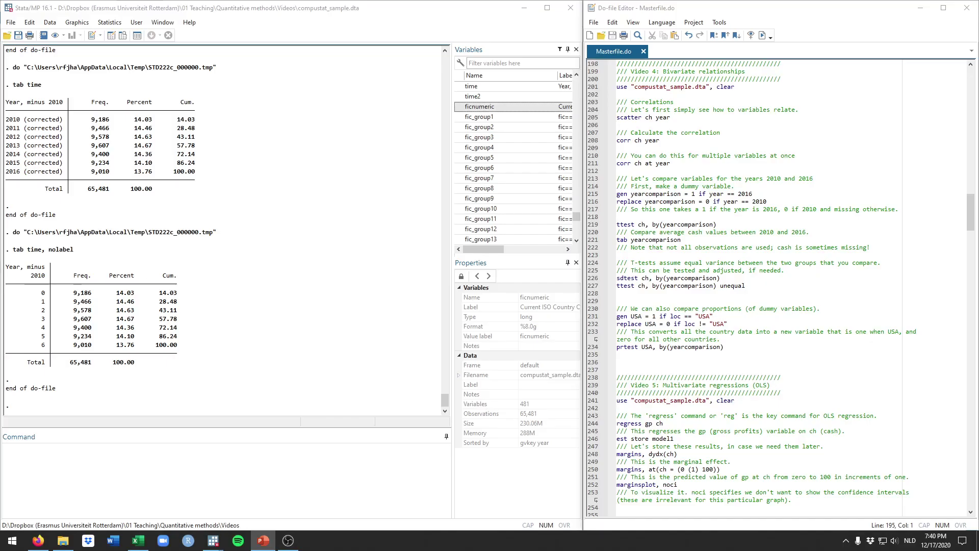
# Run the do-file line 'use "compustat_sample.dta", clear' to reload the dataset.
pyautogui.hotkey('alt', 'Tab')
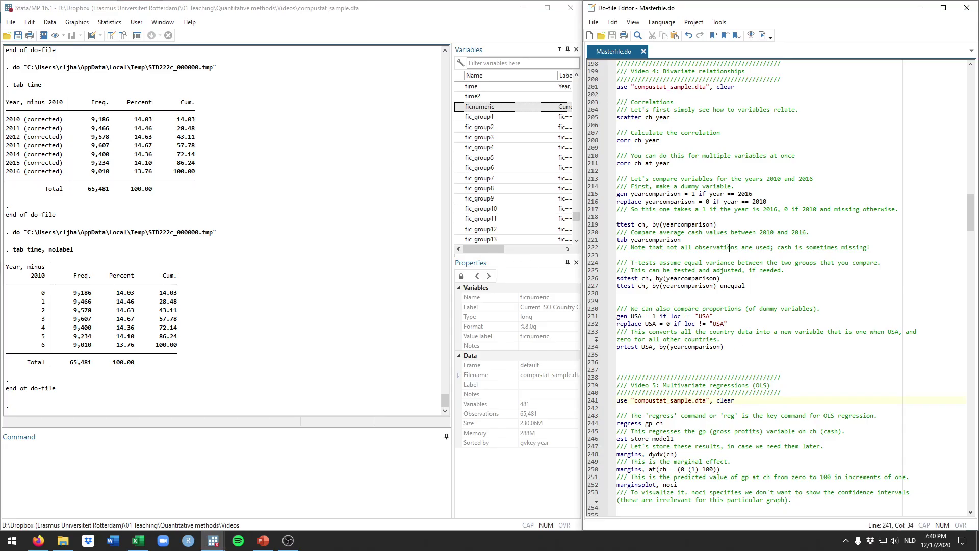
pyautogui.moveTo(744, 86); pyautogui.dragTo(617, 86)
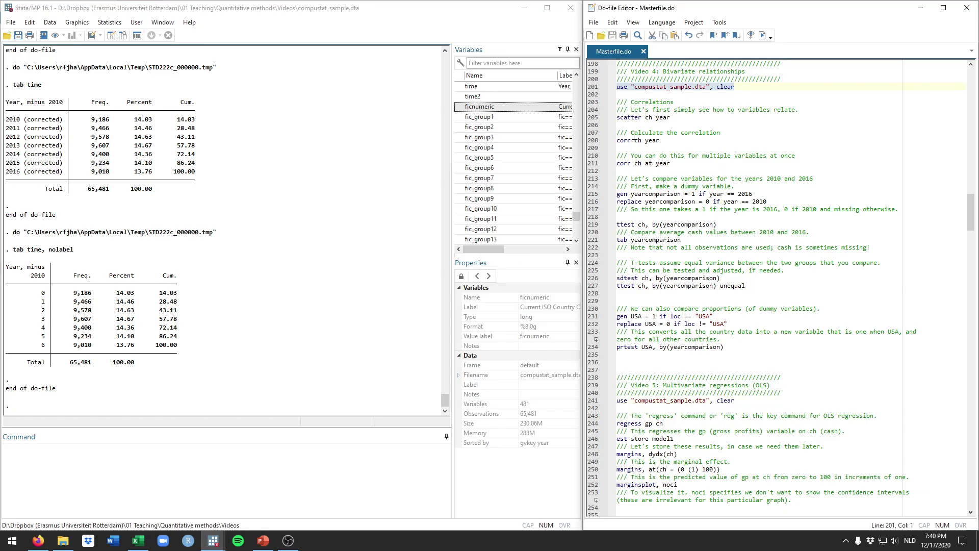
pyautogui.hotkey('ctrl', 'd')
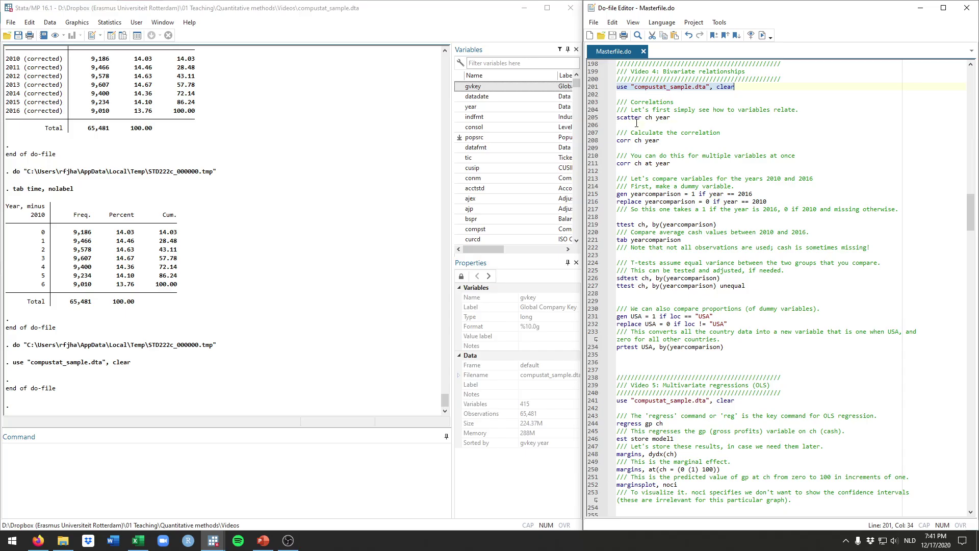
# Run 'scatter ch year' from the do-file to plot cash against fiscal year.
pyautogui.click(635, 123)
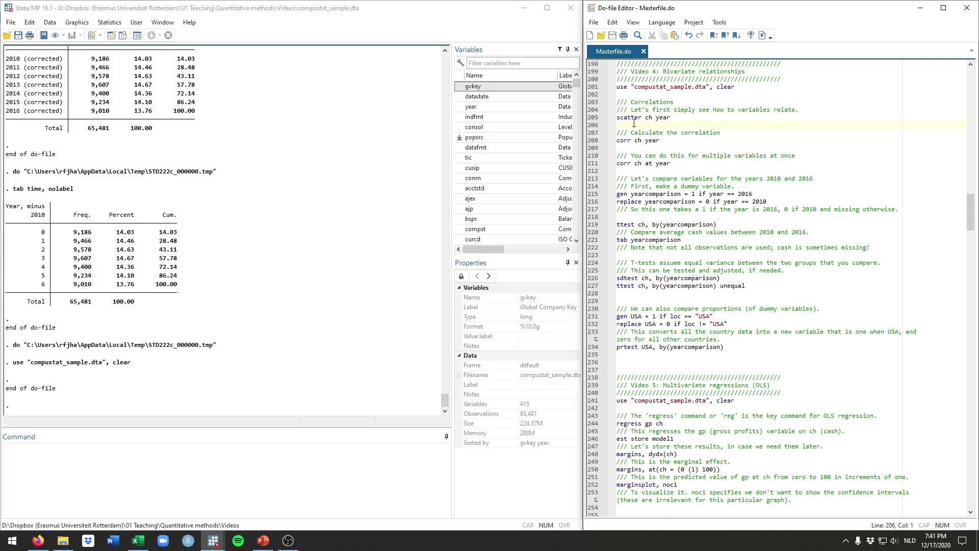
pyautogui.moveTo(673, 118); pyautogui.dragTo(621, 117)
pyautogui.click(643, 118)
pyautogui.doubleClick(649, 118)
pyautogui.click(680, 118)
pyautogui.moveTo(680, 117); pyautogui.dragTo(616, 118)
pyautogui.hotkey('ctrl', 'd')
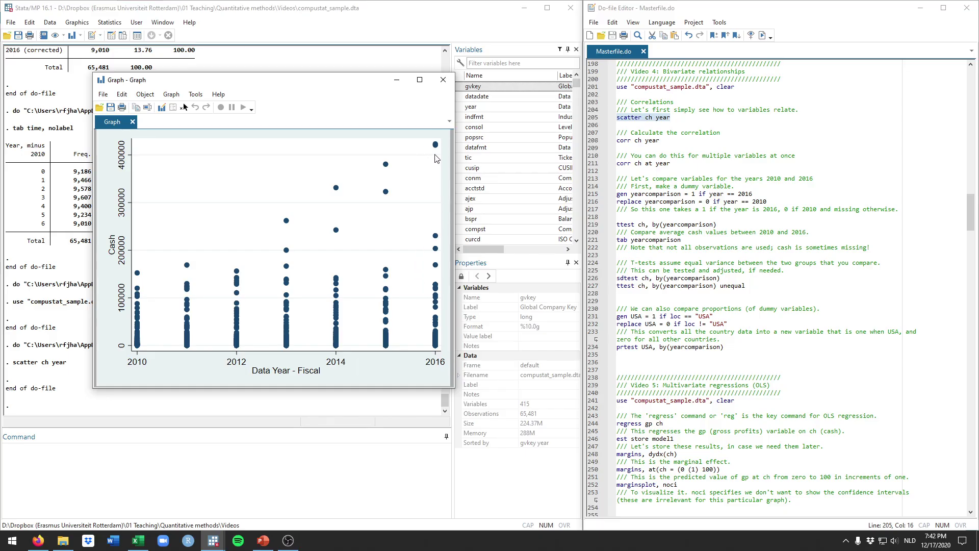
# Close the scatter graph and run 'corr ch year' from the do-file.
pyautogui.click(442, 81)
pyautogui.click(650, 148)
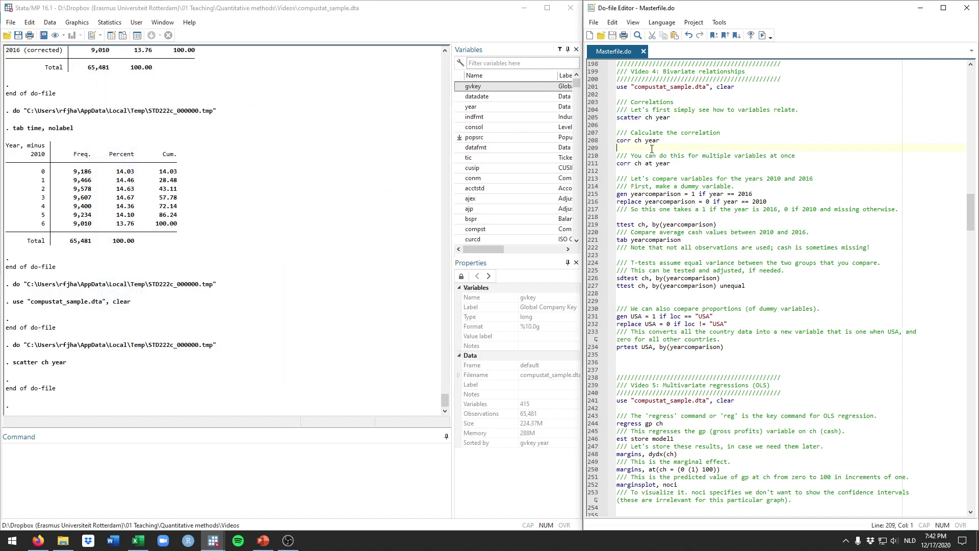
pyautogui.moveTo(612, 149); pyautogui.dragTo(612, 139)
pyautogui.click(653, 152)
pyautogui.moveTo(660, 141); pyautogui.dragTo(586, 146)
pyautogui.hotkey('ctrl', 'd')
pyautogui.press('Right')
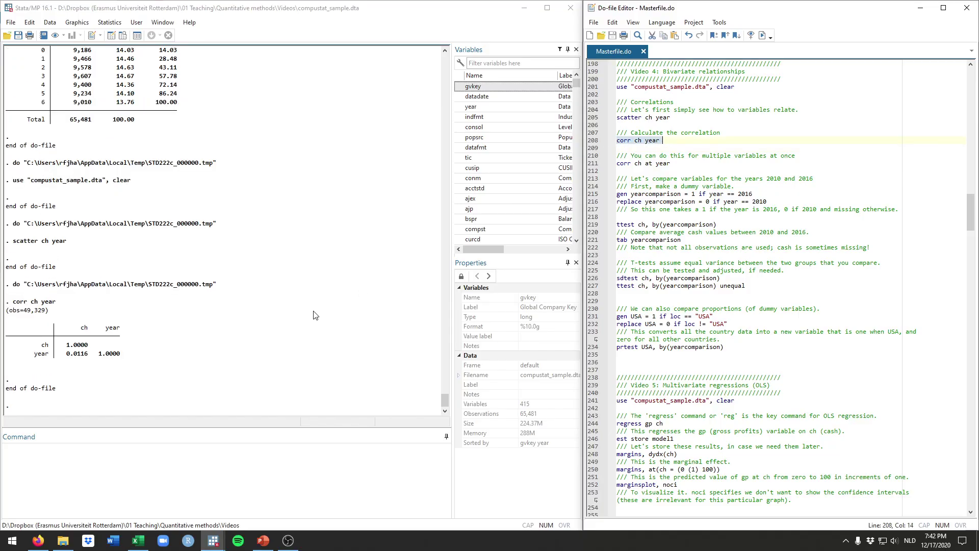
# Highlight the 0.0116 cash–year correlation, then select the 'corr ch at year' line.
pyautogui.moveTo(67, 354); pyautogui.dragTo(86, 358)
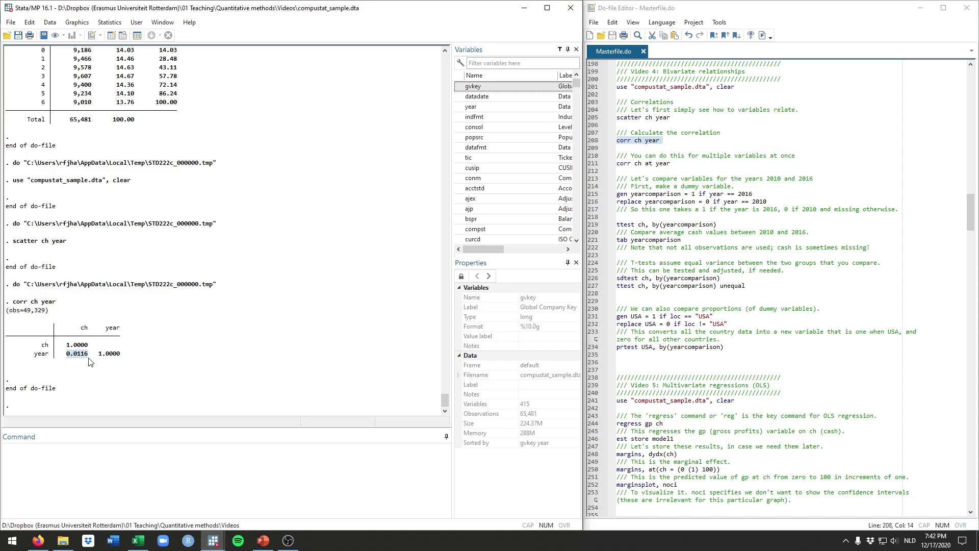
pyautogui.click(688, 162)
pyautogui.moveTo(674, 163); pyautogui.dragTo(610, 162)
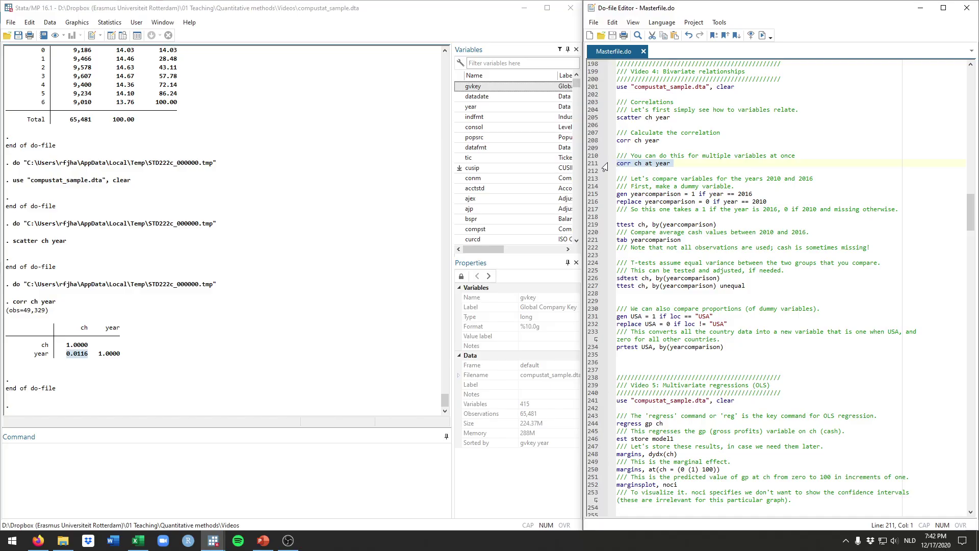
# Run 'corr ch at year' and highlight the 0.7017 cash–assets correlation.
pyautogui.hotkey('ctrl', 'd')
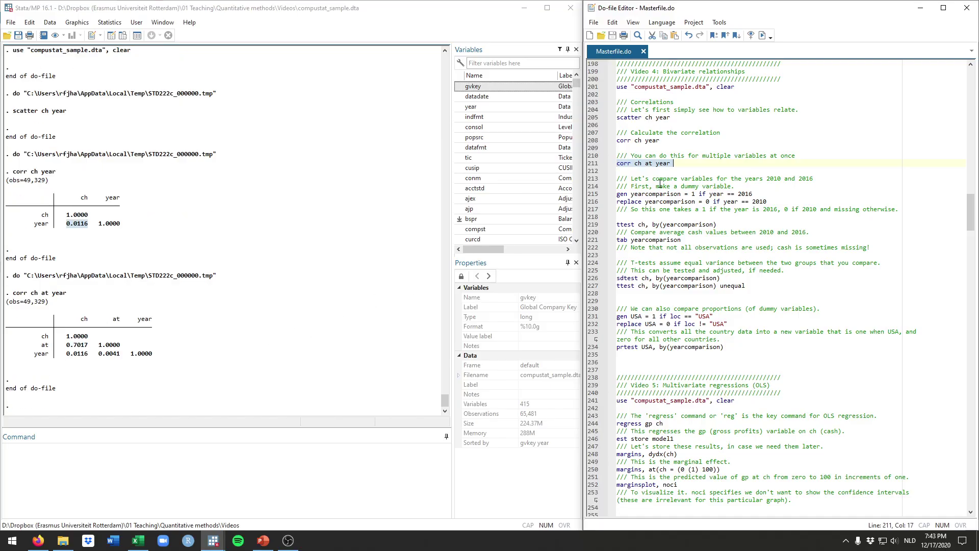
pyautogui.doubleClick(648, 164)
pyautogui.click(70, 349)
pyautogui.moveTo(70, 349); pyautogui.dragTo(84, 351)
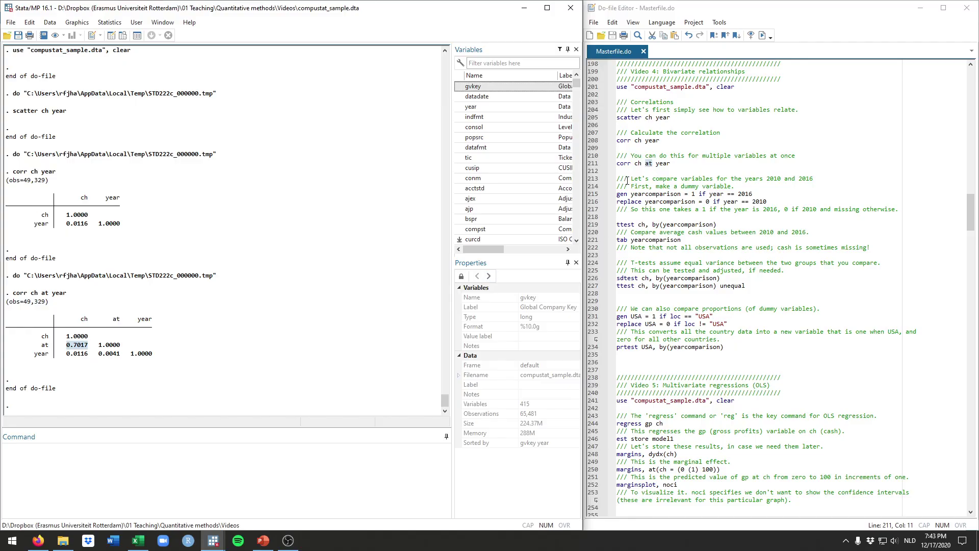
pyautogui.click(640, 171)
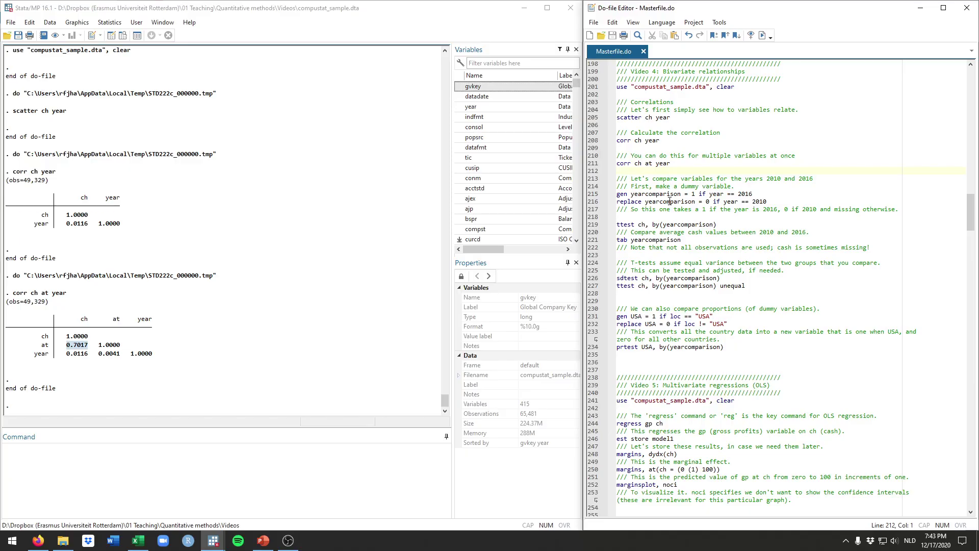
# Run 'gen yearcomparison = 1 if year == 2016' to flag 2016 observations.
pyautogui.click(764, 194)
pyautogui.click(771, 186)
pyautogui.doubleClick(638, 194)
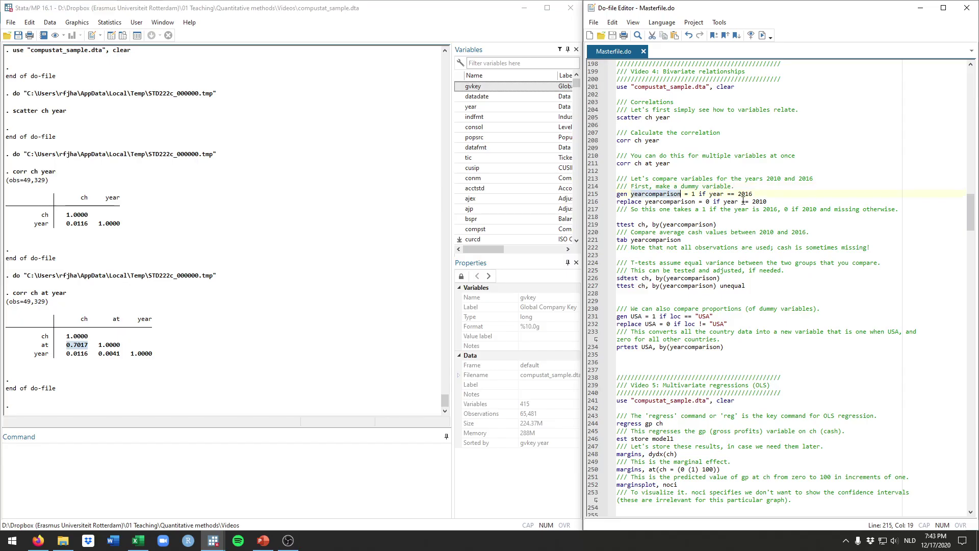
pyautogui.moveTo(696, 195); pyautogui.dragTo(614, 195)
pyautogui.hotkey('ctrl', 'd')
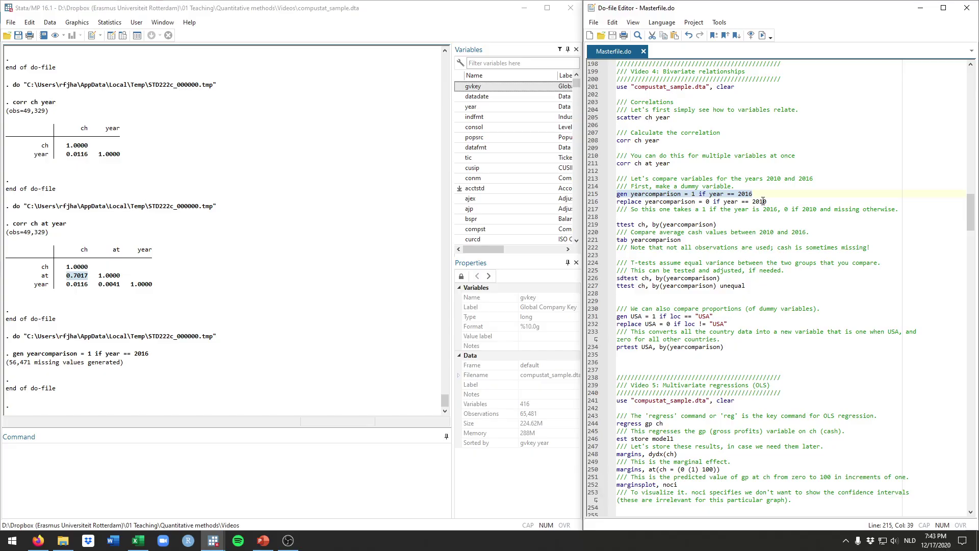
# Run 'replace yearcomparison = 0 if year == 2010' to code 2010 observations as 0.
pyautogui.click(777, 200)
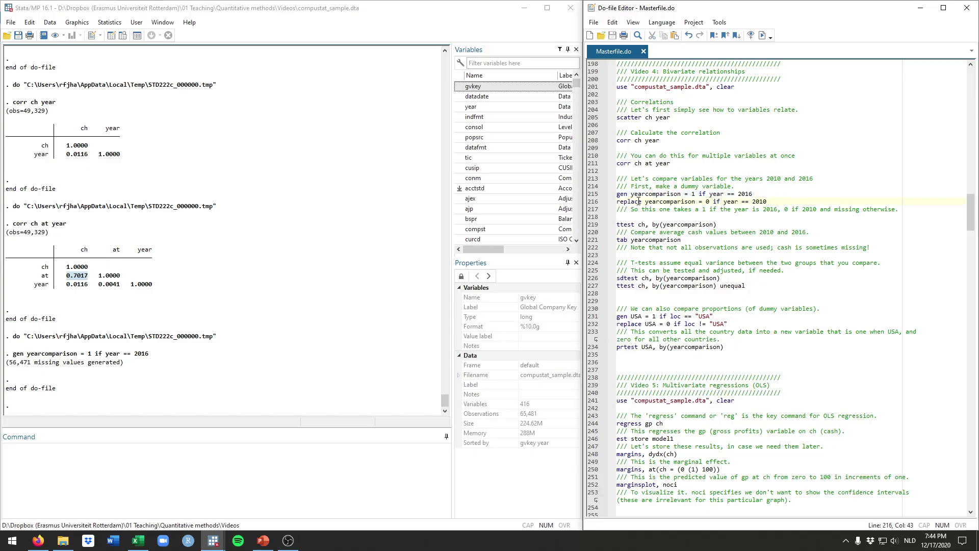
pyautogui.moveTo(10, 364); pyautogui.dragTo(100, 363)
pyautogui.click(774, 201)
pyautogui.moveTo(775, 202); pyautogui.dragTo(615, 202)
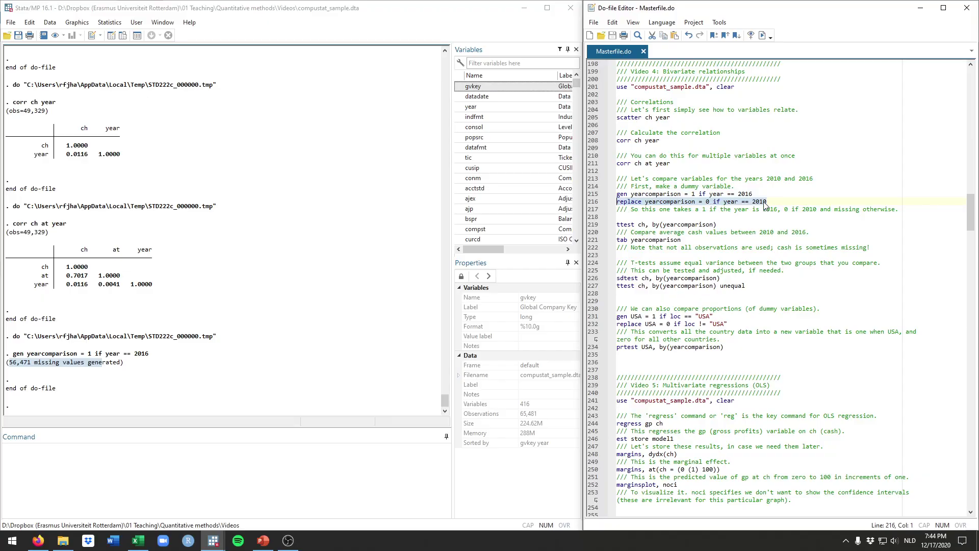
pyautogui.moveTo(766, 201); pyautogui.dragTo(600, 204)
pyautogui.hotkey('ctrl', 'd')
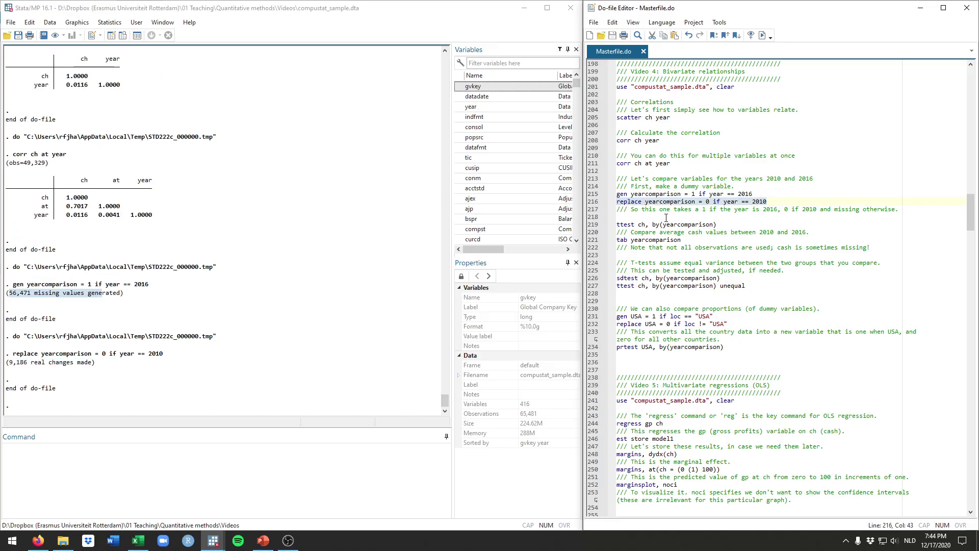
# Run 'tab yearcomparison' and highlight the 18,196 total and 9,186 zero-coded count.
pyautogui.click(666, 218)
pyautogui.click(251, 472)
pyautogui.write('tab ye')
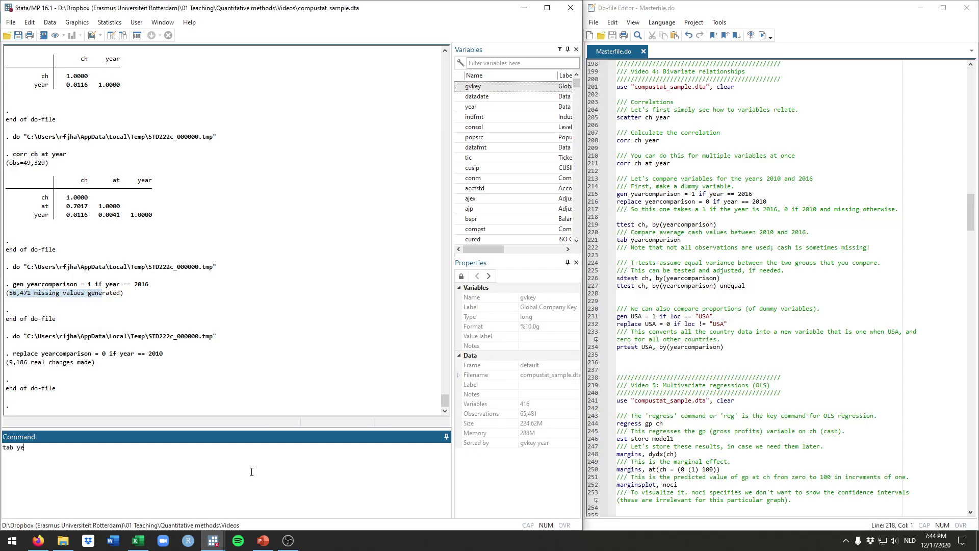
pyautogui.write('arcomparison')
pyautogui.press('Return')
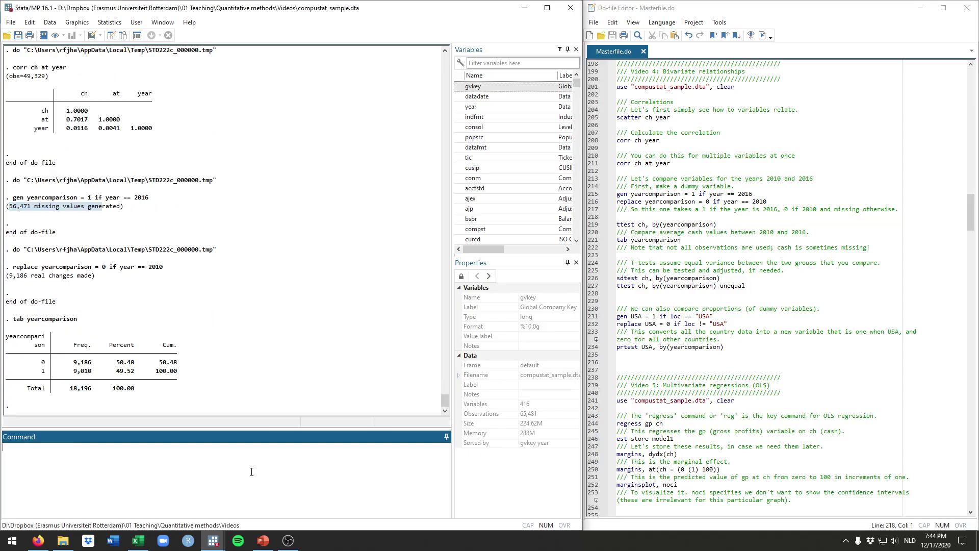
pyautogui.moveTo(71, 390); pyautogui.dragTo(91, 394)
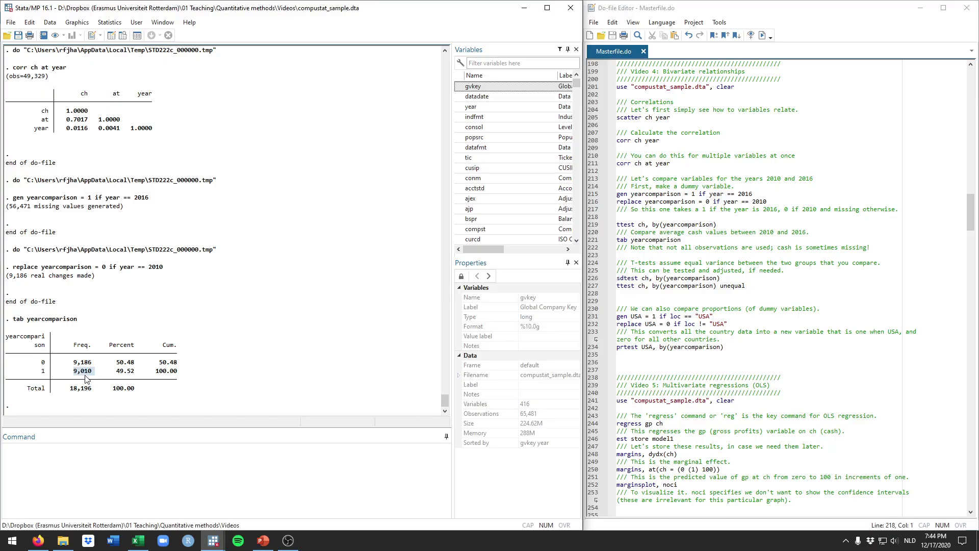
pyautogui.moveTo(73, 363); pyautogui.dragTo(92, 366)
pyautogui.scroll(-1, 673, 209)
pyautogui.click(717, 201)
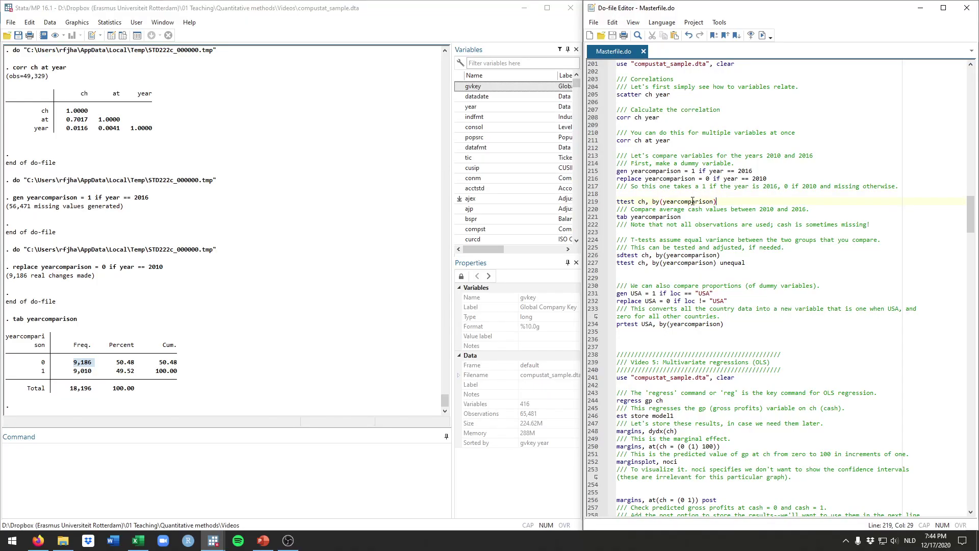
pyautogui.doubleClick(626, 202)
pyautogui.click(733, 200)
pyautogui.doubleClick(626, 202)
pyautogui.doubleClick(641, 202)
pyautogui.moveTo(653, 202); pyautogui.dragTo(723, 201)
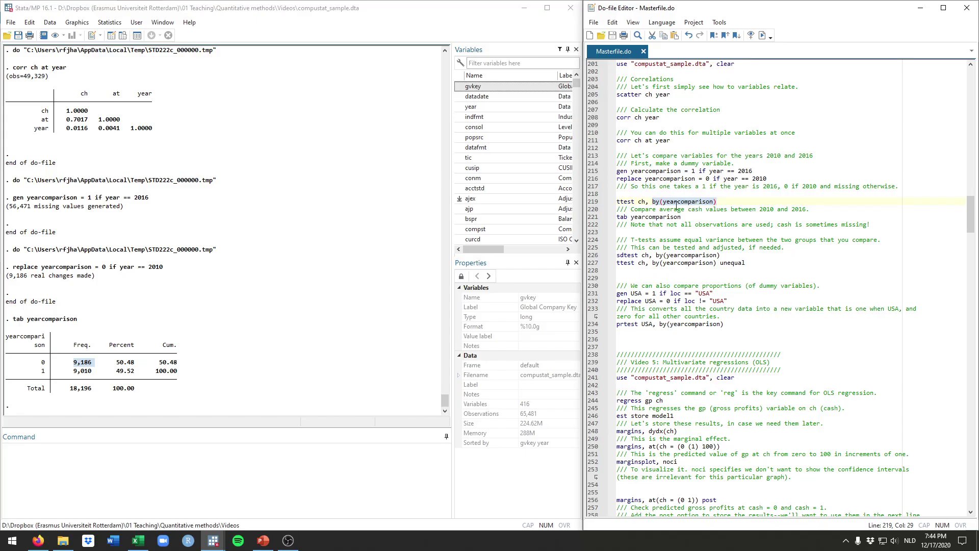
pyautogui.moveTo(655, 203); pyautogui.dragTo(613, 206)
pyautogui.hotkey('ctrl', 'd')
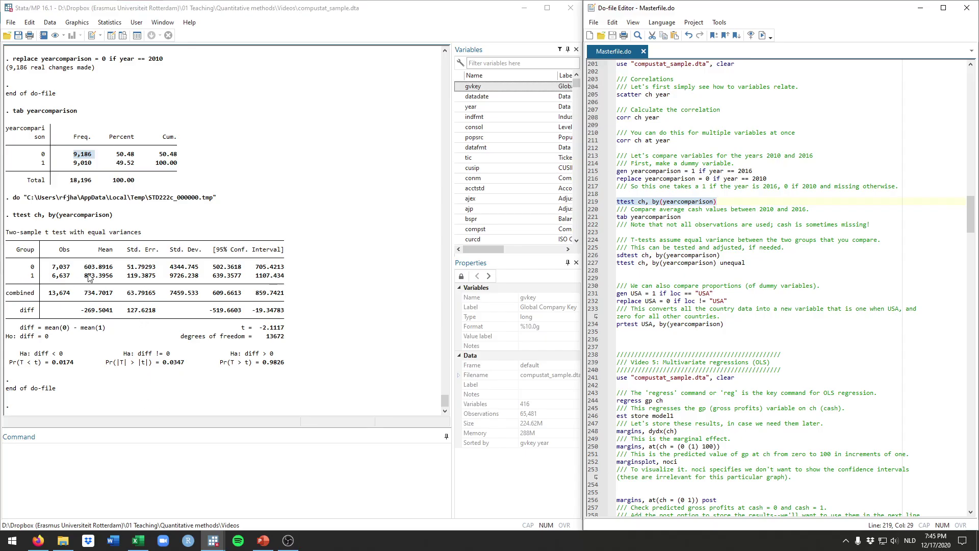
pyautogui.doubleClick(60, 268)
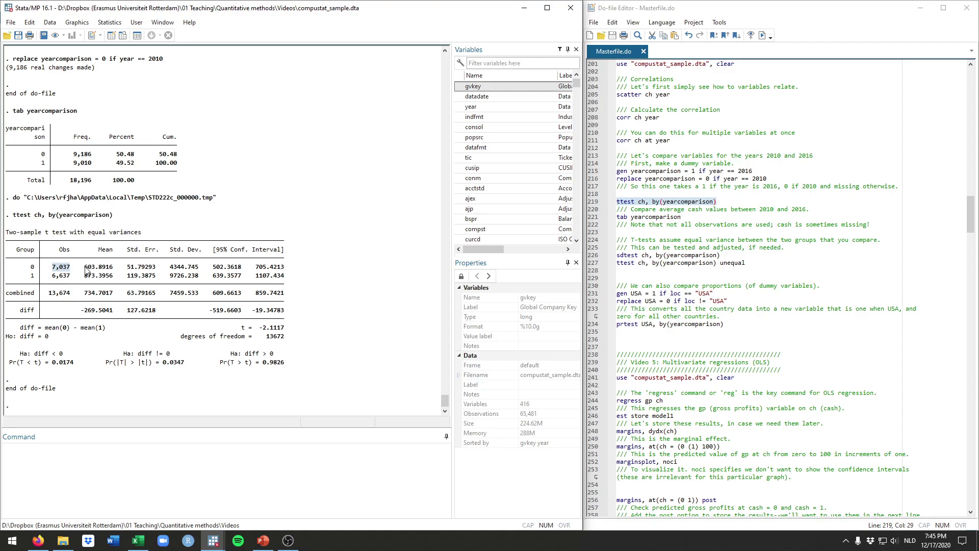
pyautogui.moveTo(86, 269); pyautogui.dragTo(112, 270)
pyautogui.moveTo(36, 275); pyautogui.dragTo(109, 281)
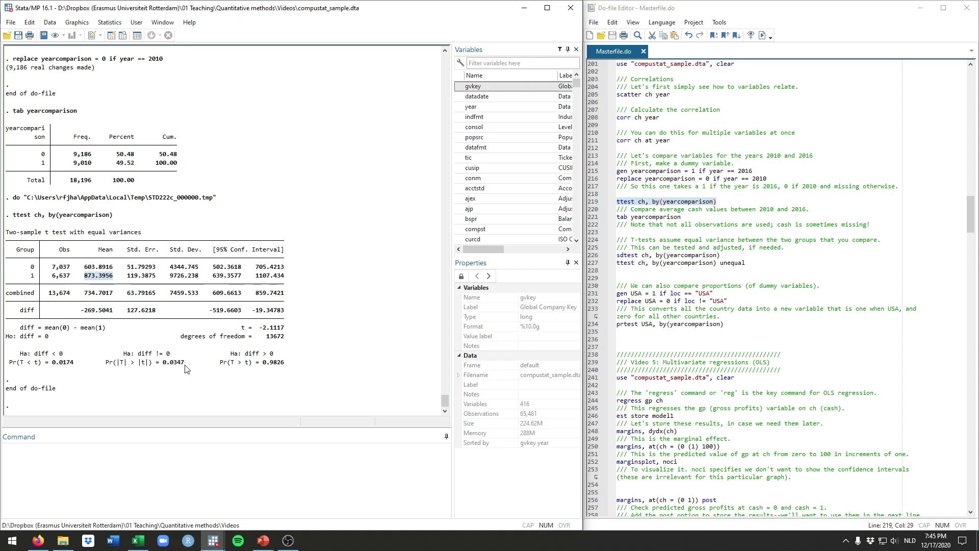
pyautogui.moveTo(186, 364); pyautogui.dragTo(164, 363)
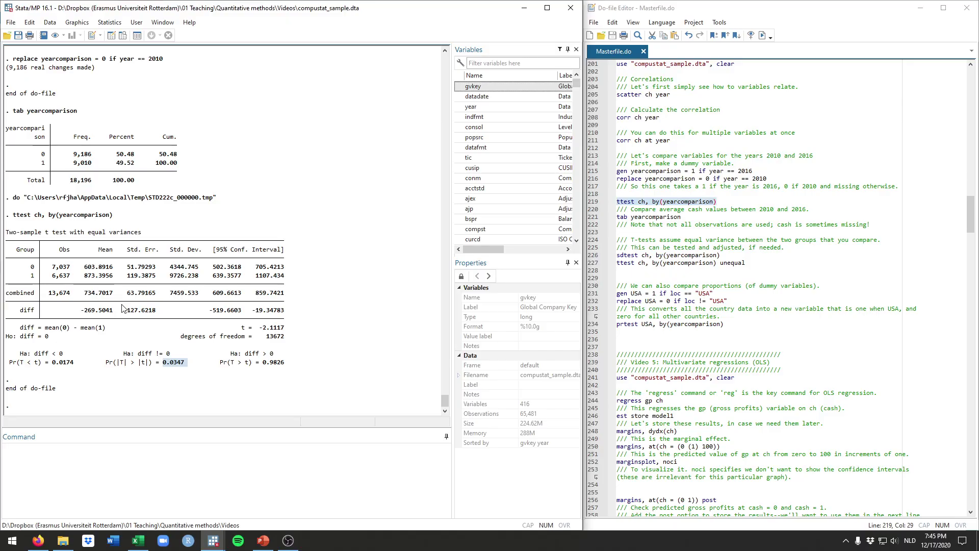
pyautogui.moveTo(97, 278); pyautogui.dragTo(88, 270)
pyautogui.doubleClick(88, 268)
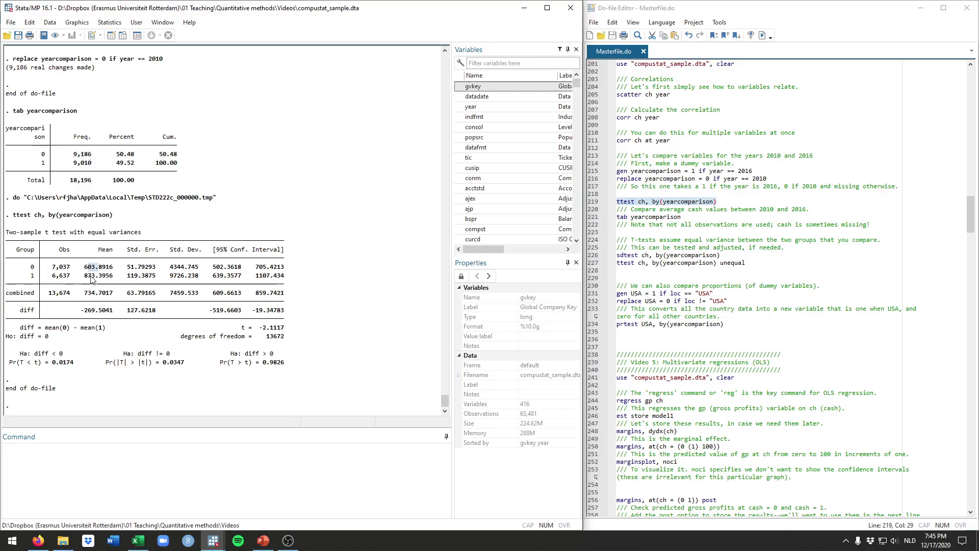
pyautogui.doubleClick(92, 277)
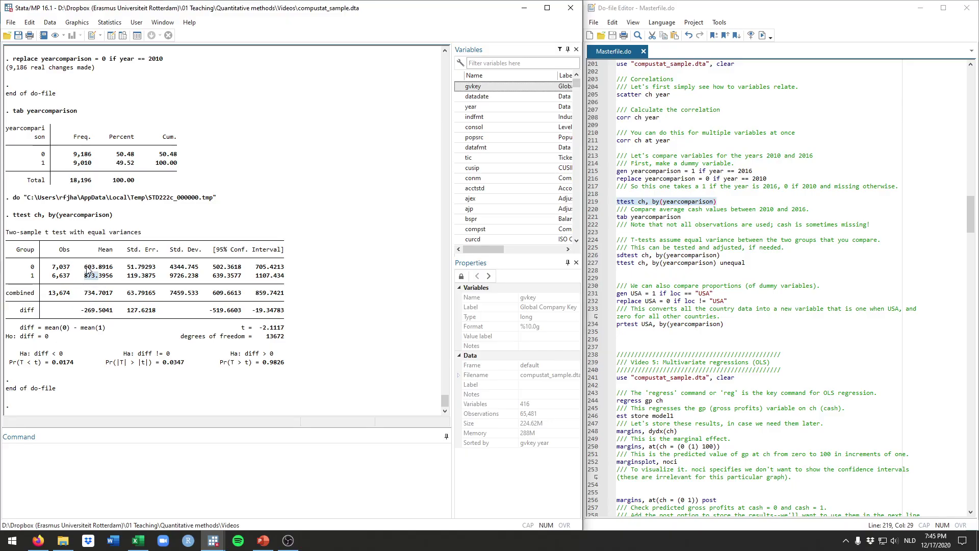
pyautogui.doubleClick(88, 267)
pyautogui.click(689, 231)
pyautogui.moveTo(52, 275); pyautogui.dragTo(70, 267)
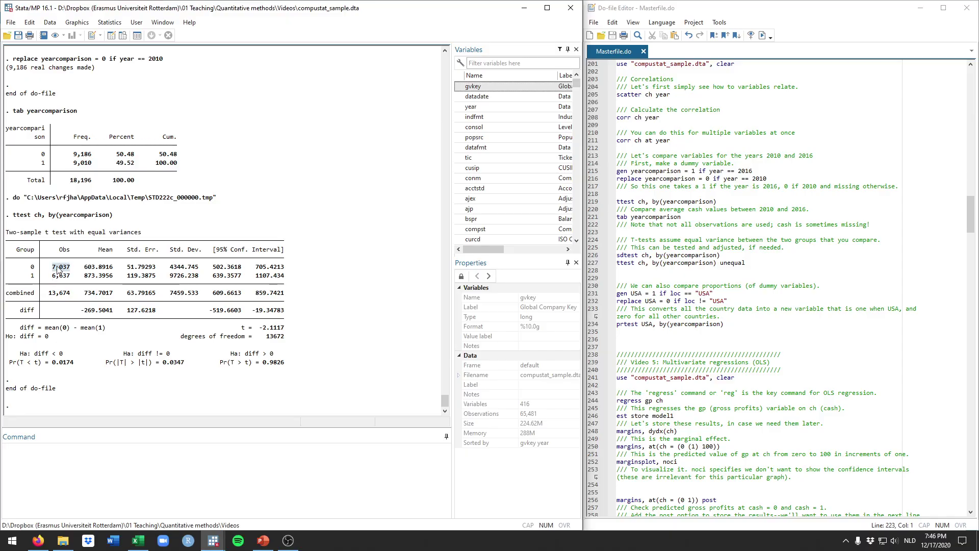
pyautogui.click(642, 278)
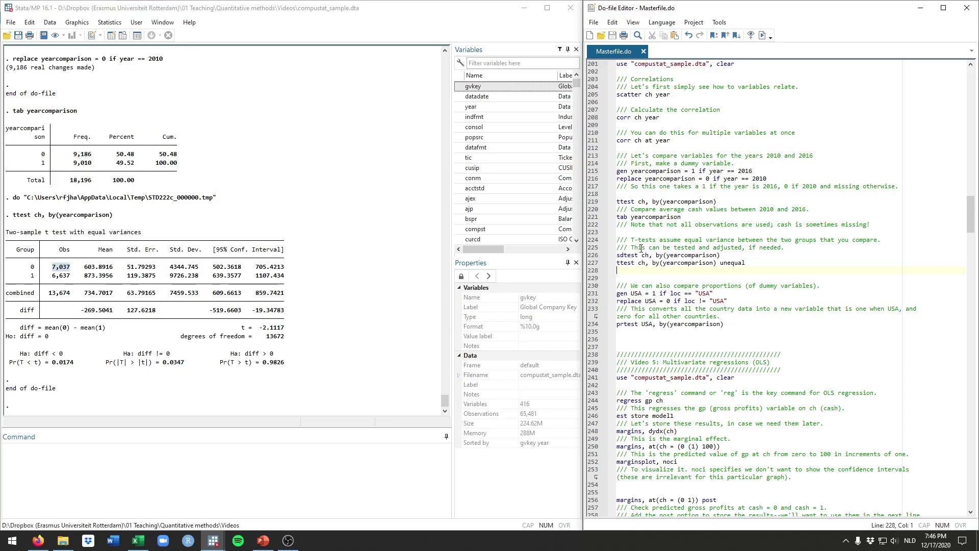
pyautogui.moveTo(170, 267); pyautogui.dragTo(198, 271)
pyautogui.click(171, 280)
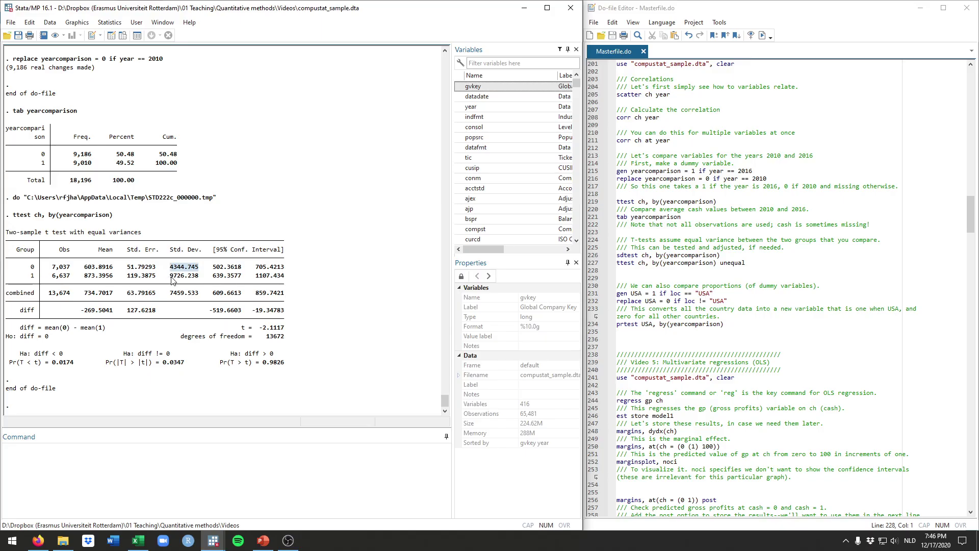
pyautogui.moveTo(172, 276); pyautogui.dragTo(199, 276)
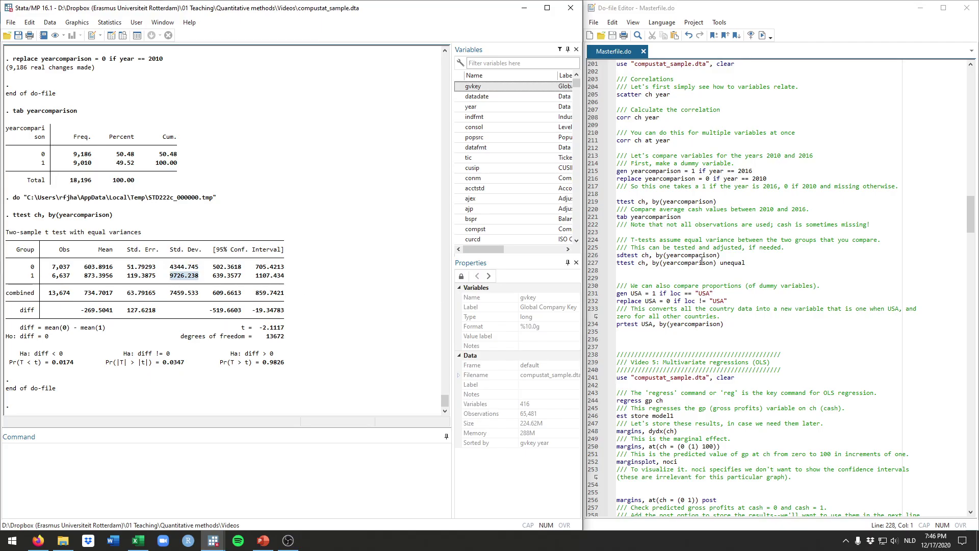
pyautogui.moveTo(720, 256); pyautogui.dragTo(625, 260)
pyautogui.doubleClick(627, 258)
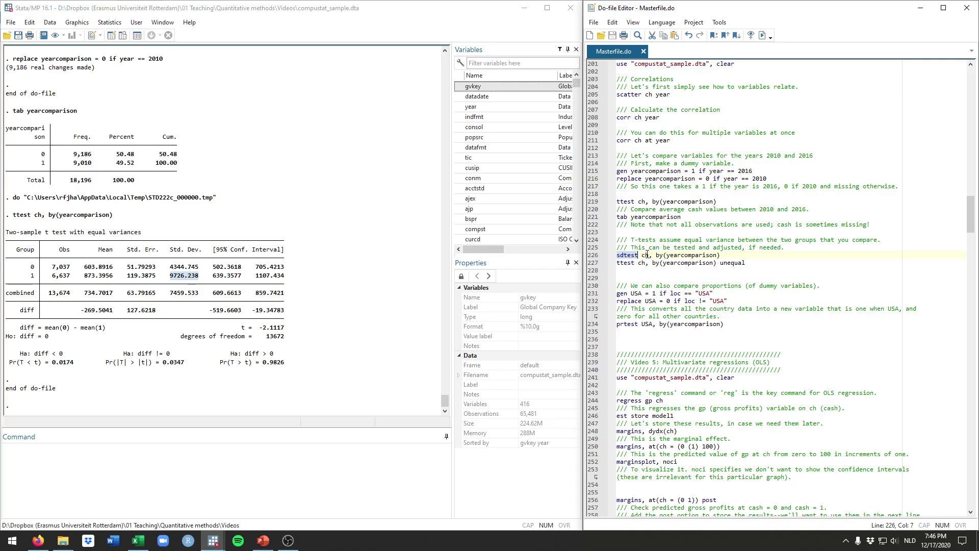
pyautogui.moveTo(721, 255); pyautogui.dragTo(613, 254)
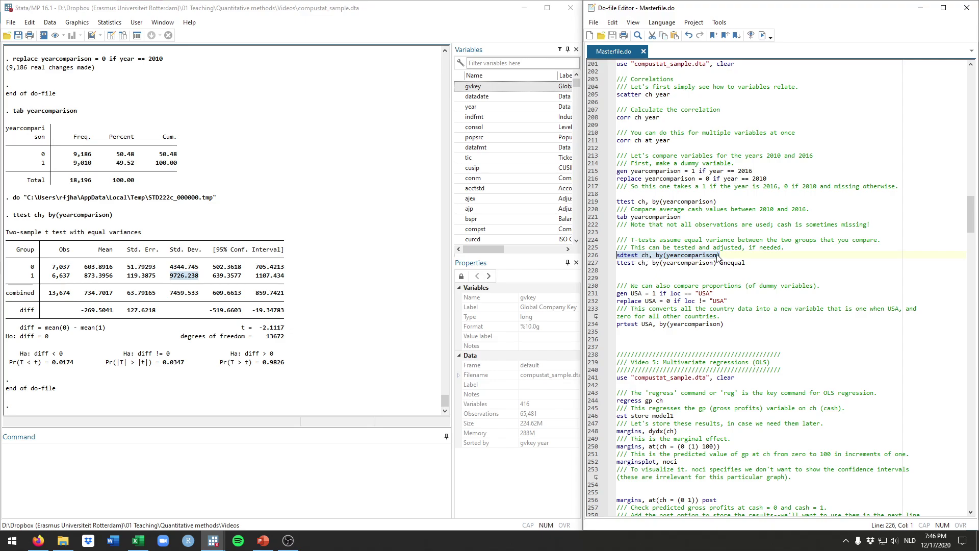
# Run 'sdtest ch, by(yearcomparison)' and mark its two-sided p-value of 0.0000.
pyautogui.hotkey('ctrl', 'd')
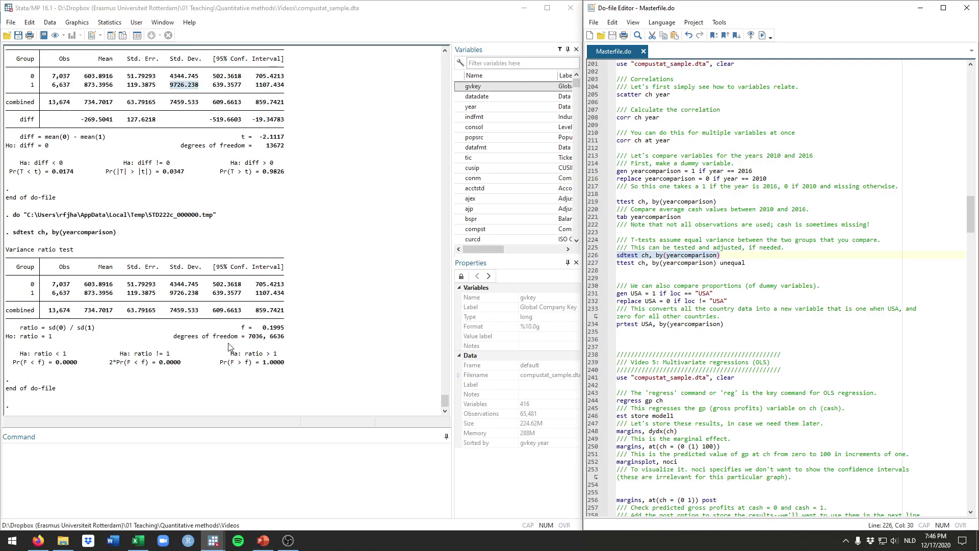
pyautogui.doubleClick(176, 362)
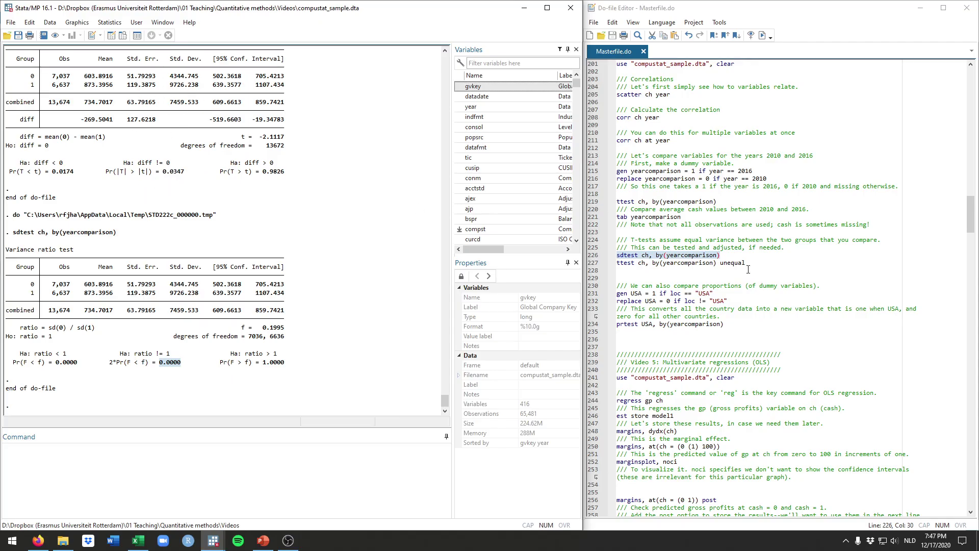
pyautogui.click(687, 267)
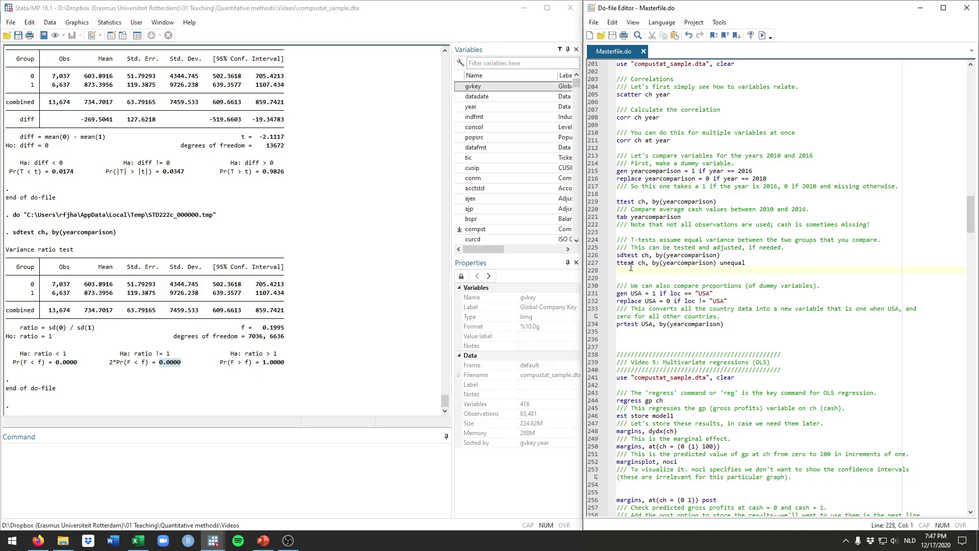
# Run 'ttest ch, by(yearcomparison) unequal' from line 227.
pyautogui.moveTo(618, 264); pyautogui.dragTo(717, 263)
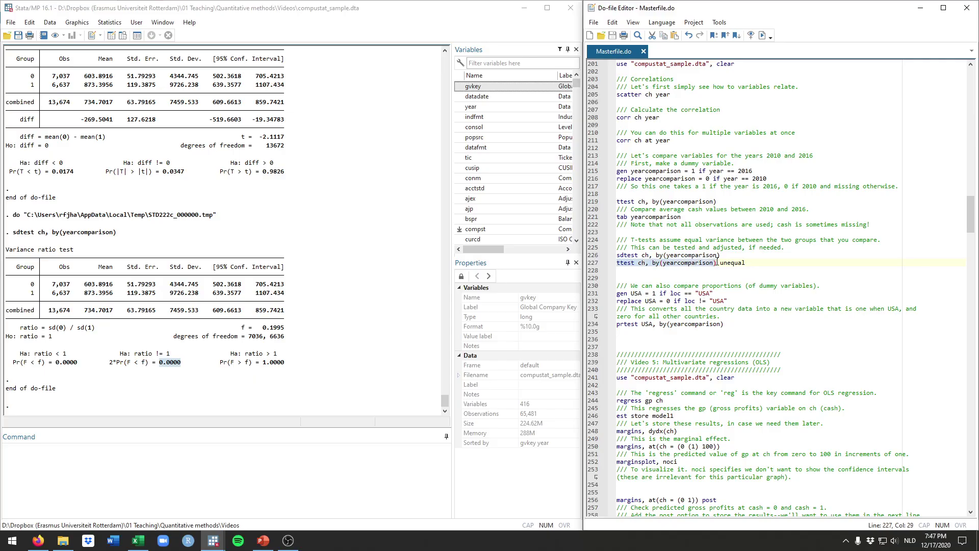
pyautogui.doubleClick(738, 264)
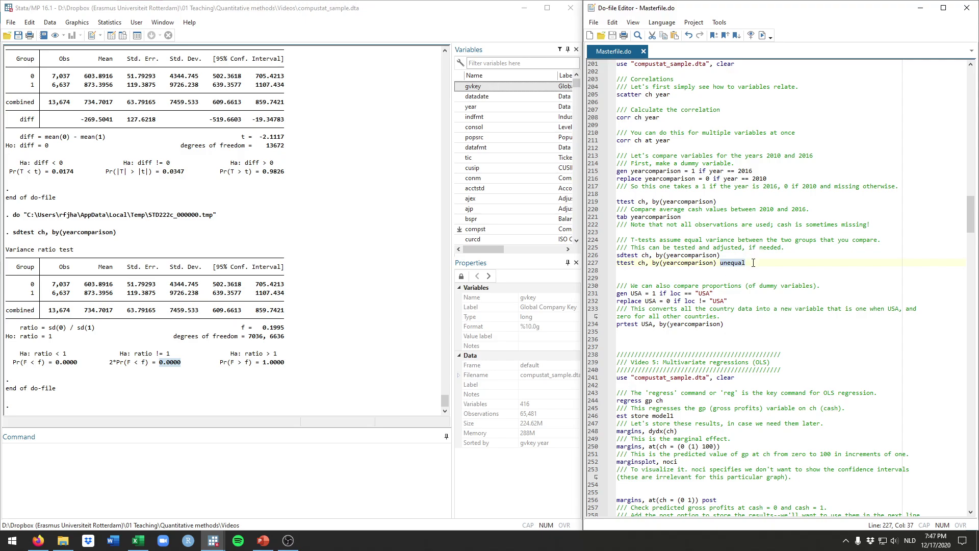
pyautogui.click(755, 263)
pyautogui.moveTo(756, 263); pyautogui.dragTo(612, 264)
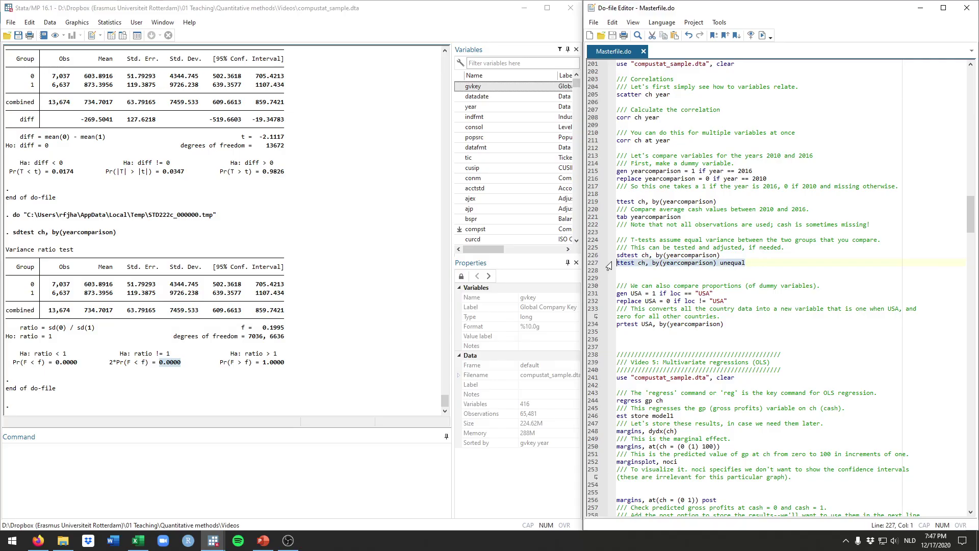
pyautogui.hotkey('ctrl', 'd')
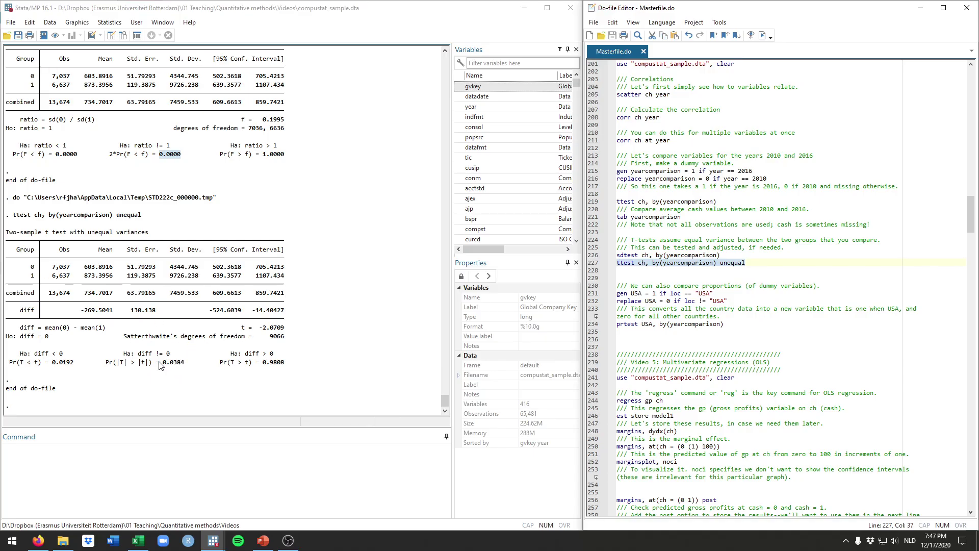
# Mark the 0.0384 two-sided p-value and group 0's mean cash in the results.
pyautogui.doubleClick(172, 363)
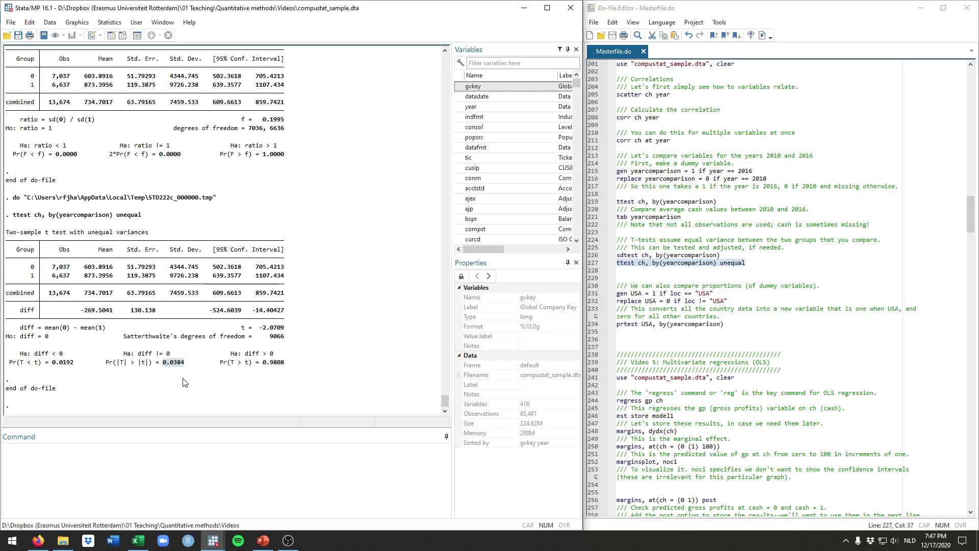
pyautogui.scroll(5, 184, 380)
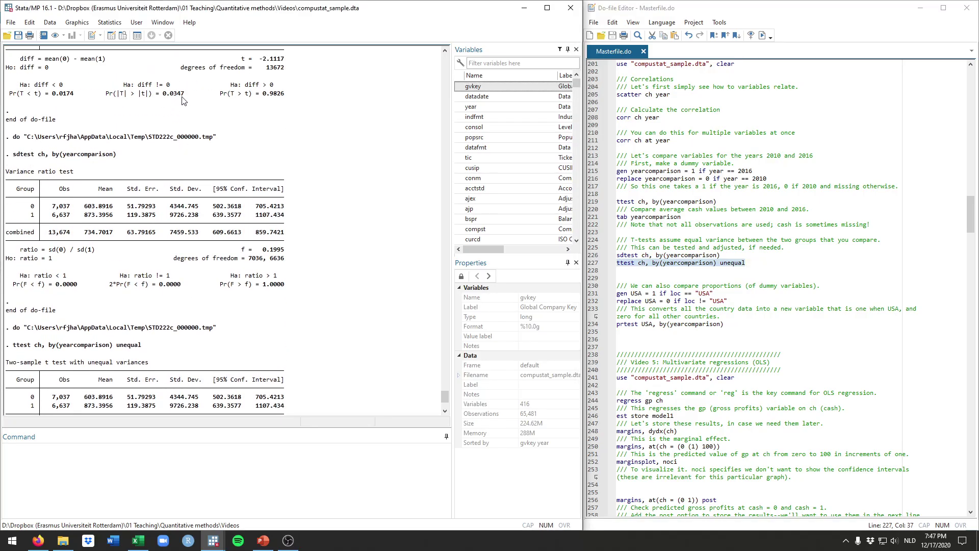
pyautogui.scroll(-5, 191, 393)
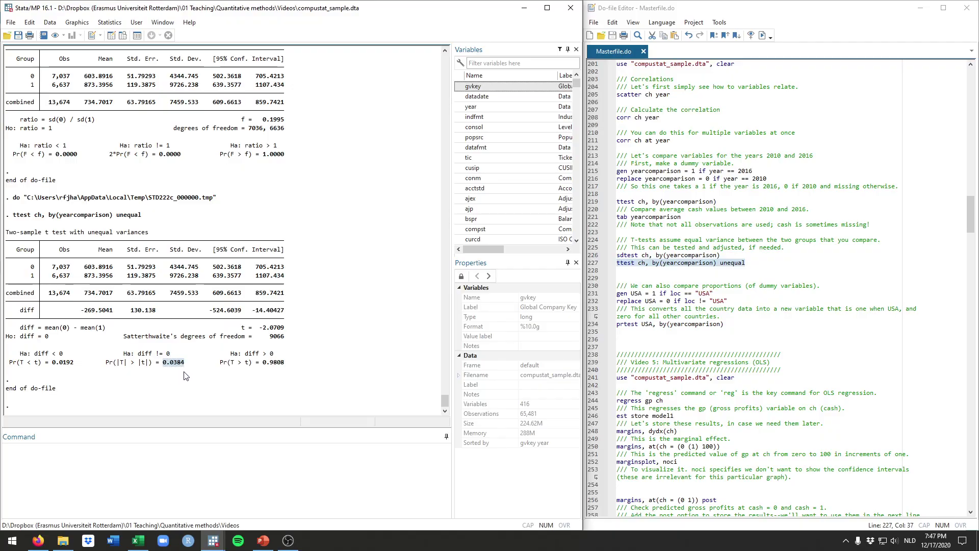
pyautogui.click(90, 282)
pyautogui.moveTo(84, 267); pyautogui.dragTo(113, 270)
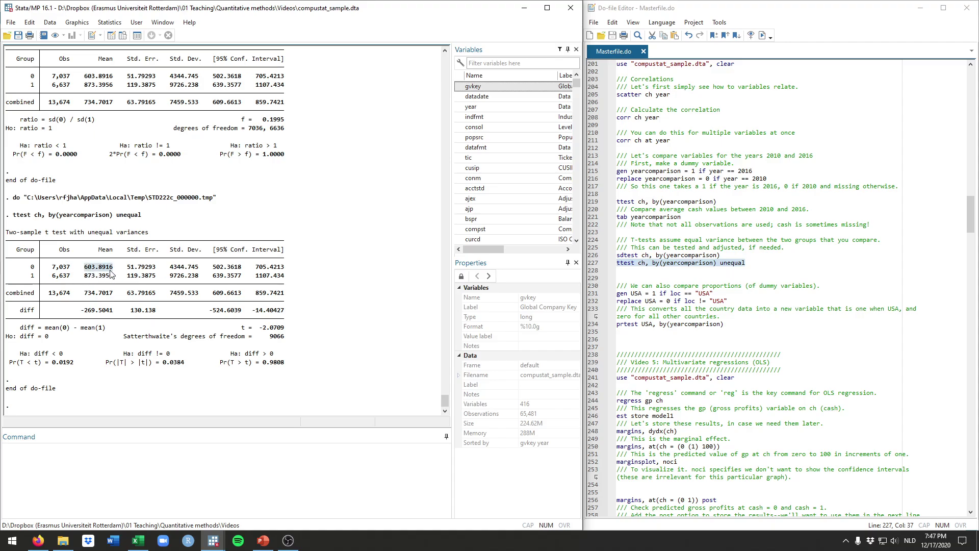
pyautogui.click(653, 271)
pyautogui.click(748, 301)
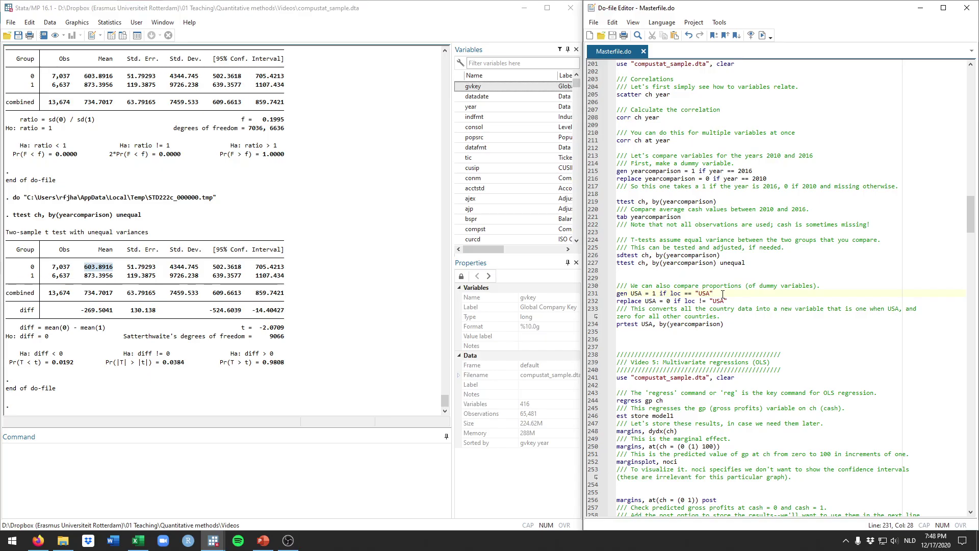
# Run 'gen USA = 1 if loc == "USA"' to flag US firms.
pyautogui.doubleClick(678, 293)
pyautogui.moveTo(713, 294); pyautogui.dragTo(618, 298)
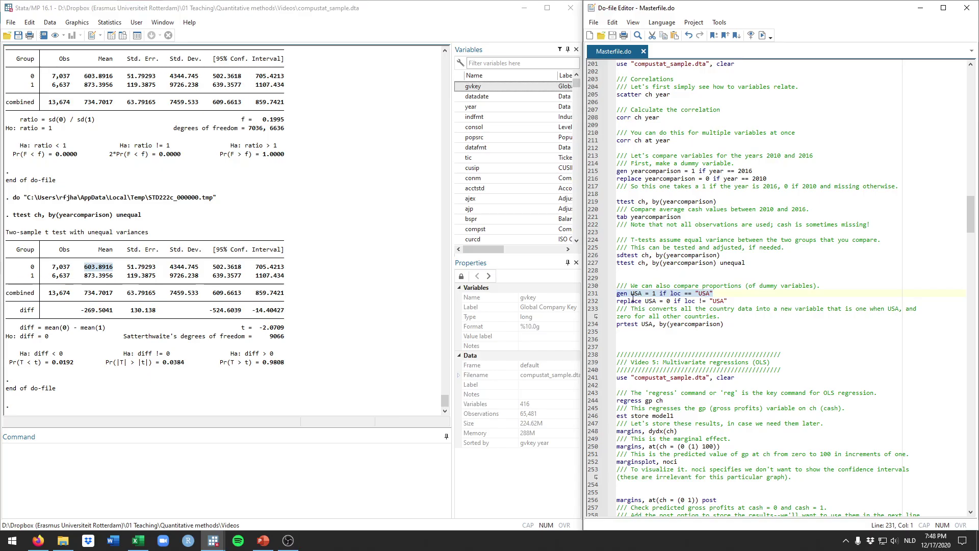
pyautogui.click(635, 294)
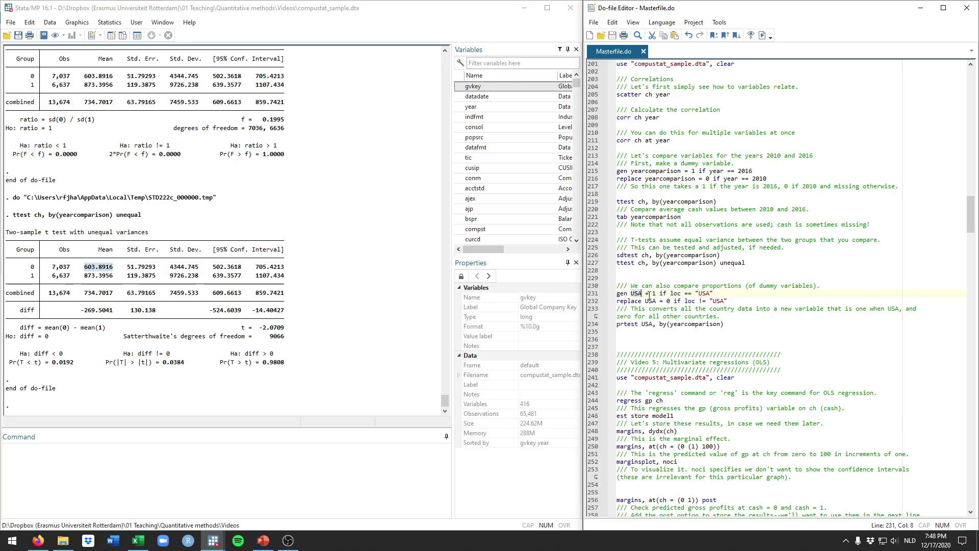
pyautogui.moveTo(660, 293); pyautogui.dragTo(682, 294)
pyautogui.moveTo(719, 293); pyautogui.dragTo(602, 297)
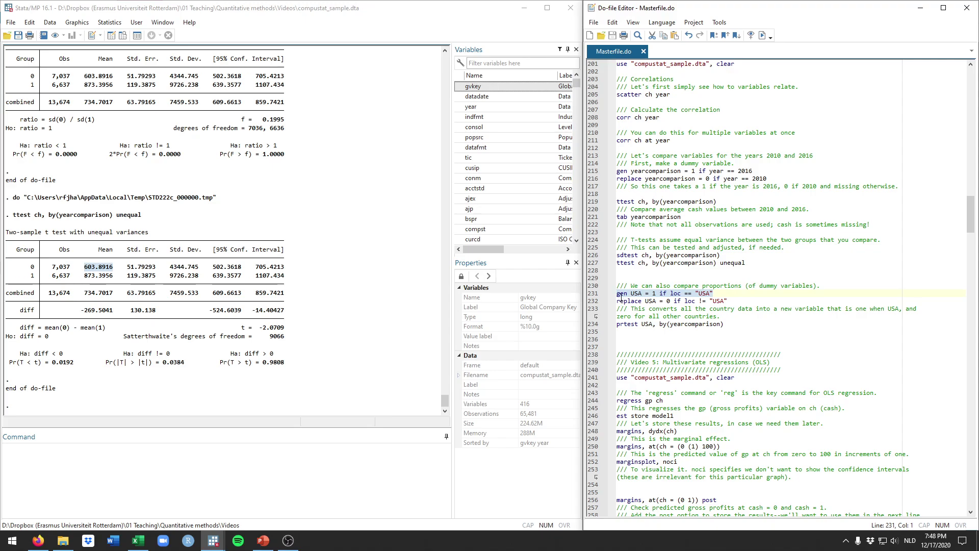
pyautogui.hotkey('ctrl', 'd')
# Run 'replace USA = 0 if loc != "USA"' to code non-US firms as 0.
pyautogui.moveTo(731, 302); pyautogui.dragTo(619, 301)
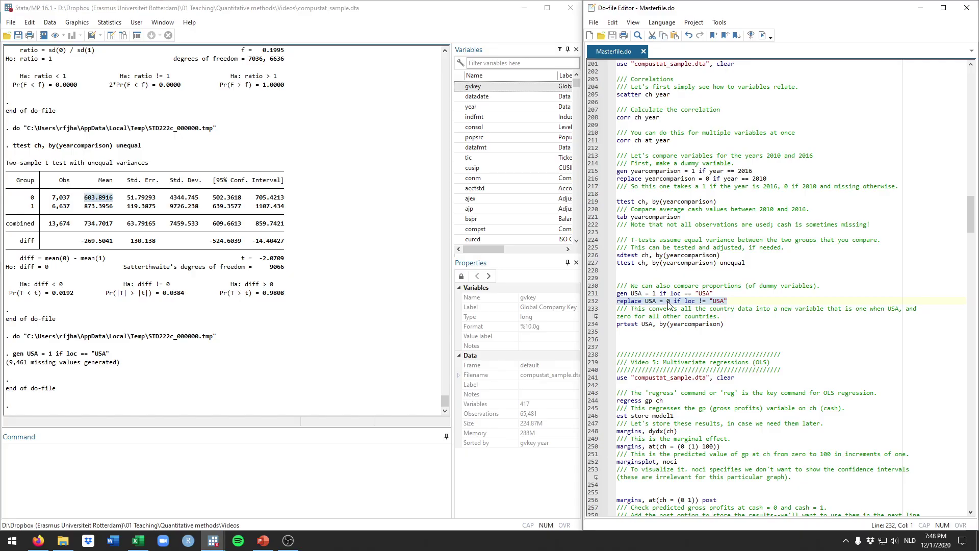
pyautogui.click(689, 301)
pyautogui.press('End')
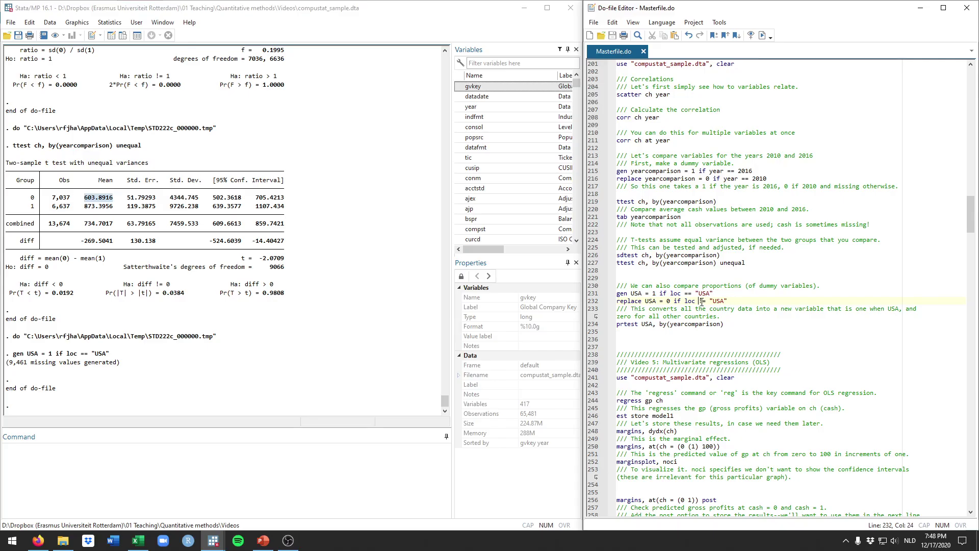
pyautogui.click(703, 302)
pyautogui.moveTo(728, 302); pyautogui.dragTo(611, 304)
pyautogui.hotkey('ctrl', 'd')
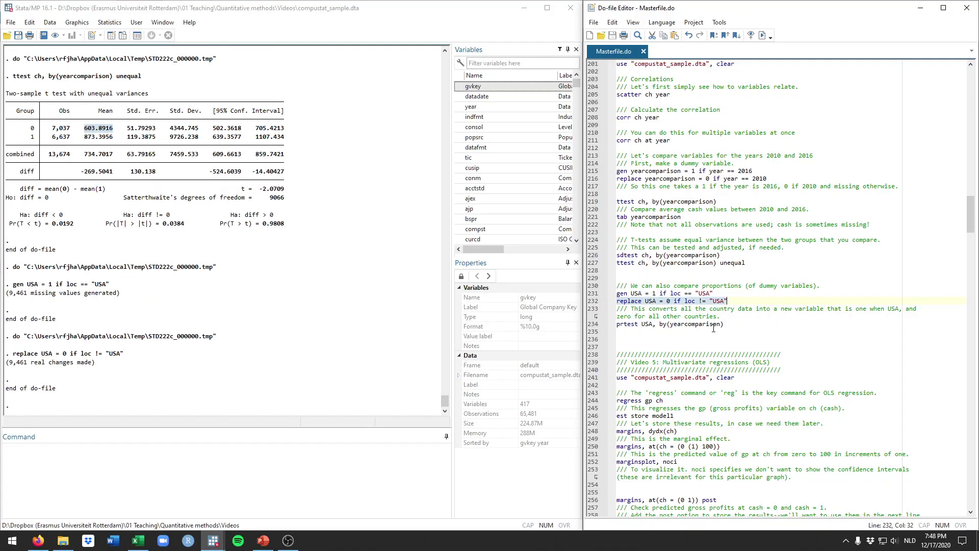
pyautogui.click(632, 338)
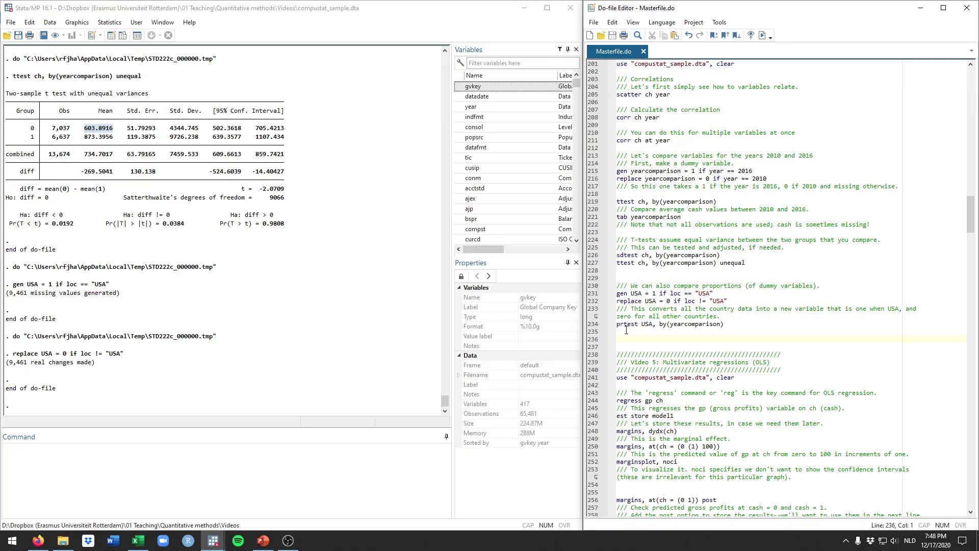
# Run 'prtest USA, by(yearcomparison)' from line 234.
pyautogui.click(653, 294)
pyautogui.click(630, 332)
pyautogui.doubleClick(631, 328)
pyautogui.doubleClick(646, 325)
pyautogui.moveTo(619, 327); pyautogui.dragTo(654, 326)
pyautogui.moveTo(725, 324); pyautogui.dragTo(653, 325)
pyautogui.moveTo(724, 324); pyautogui.dragTo(611, 327)
pyautogui.hotkey('ctrl', 'd')
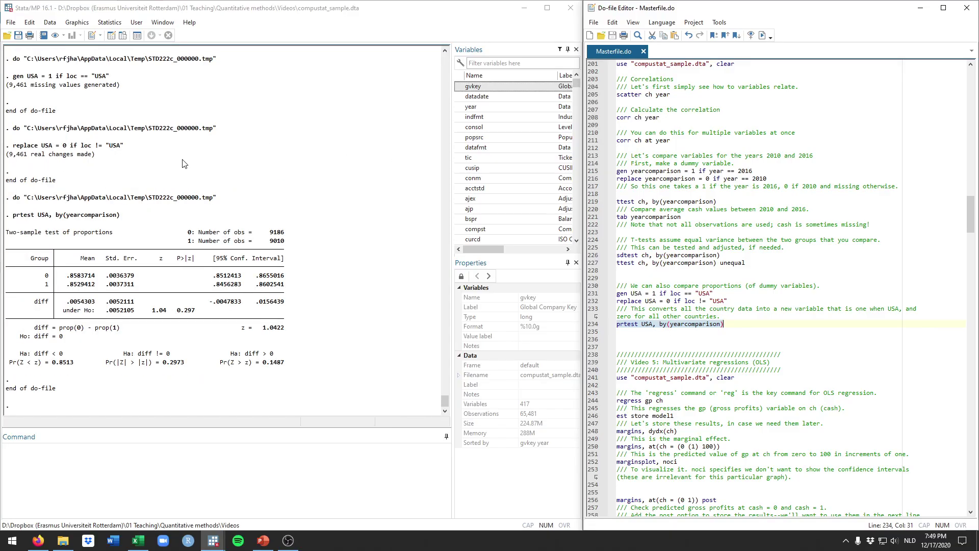
# Mark both groups' USA shares (0.858 vs 0.853) and the 0.2973 p-value.
pyautogui.click(47, 280)
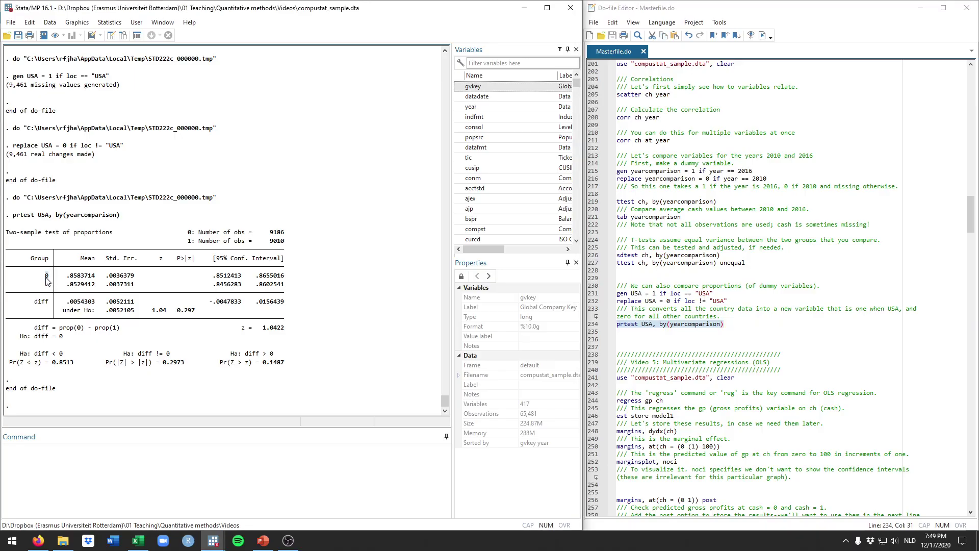
pyautogui.moveTo(65, 279); pyautogui.dragTo(80, 278)
pyautogui.doubleClick(45, 287)
pyautogui.moveTo(68, 286)
pyautogui.mouseDown()
pyautogui.moveTo(105, 326)
pyautogui.moveTo(107, 301)
pyautogui.moveTo(85, 281)
pyautogui.mouseUp()
pyautogui.click(184, 365)
pyautogui.moveTo(184, 366)
pyautogui.mouseDown()
pyautogui.moveTo(161, 366)
pyautogui.moveTo(185, 368)
pyautogui.mouseUp()
pyautogui.click(698, 333)
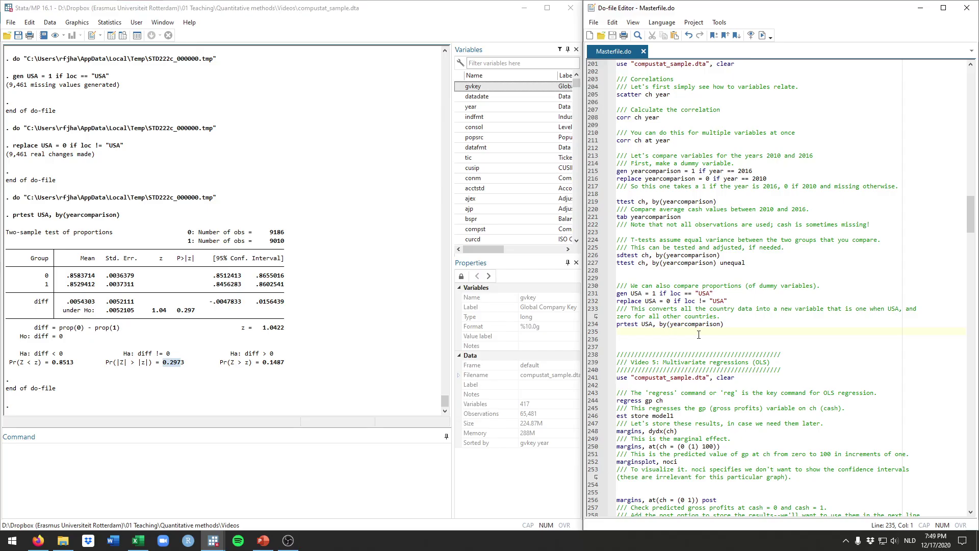
pyautogui.moveTo(669, 118); pyautogui.dragTo(617, 117)
pyautogui.click(673, 348)
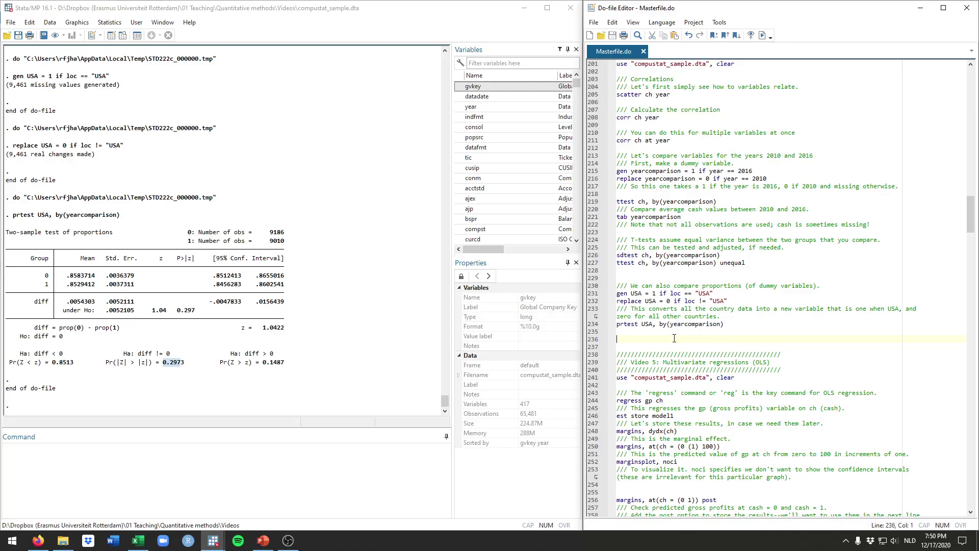